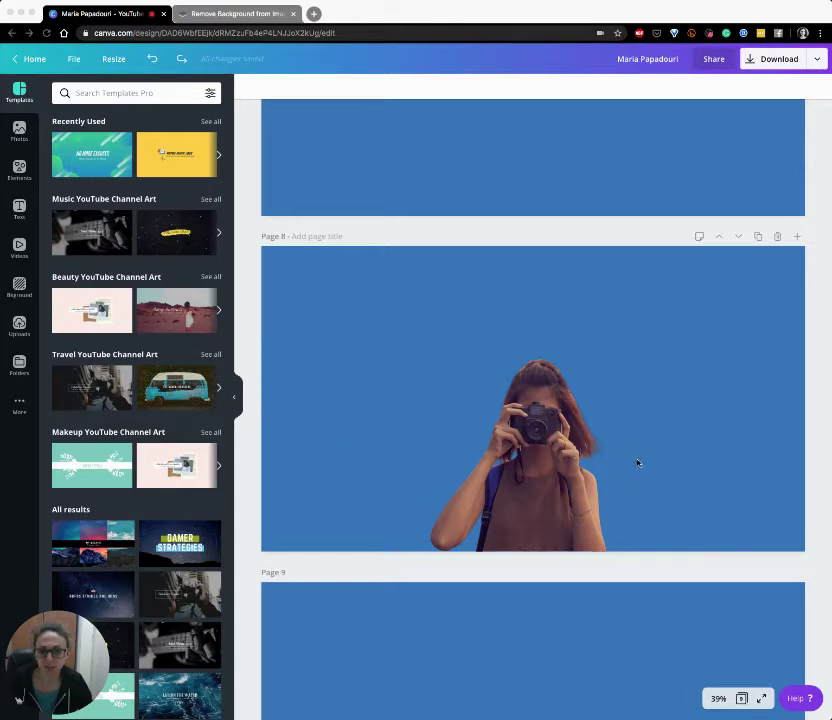
Check the Page 8 cutout photo's effects, then visit the remove.bg site and come back to Canva.
scroll(638, 462, down, 1)
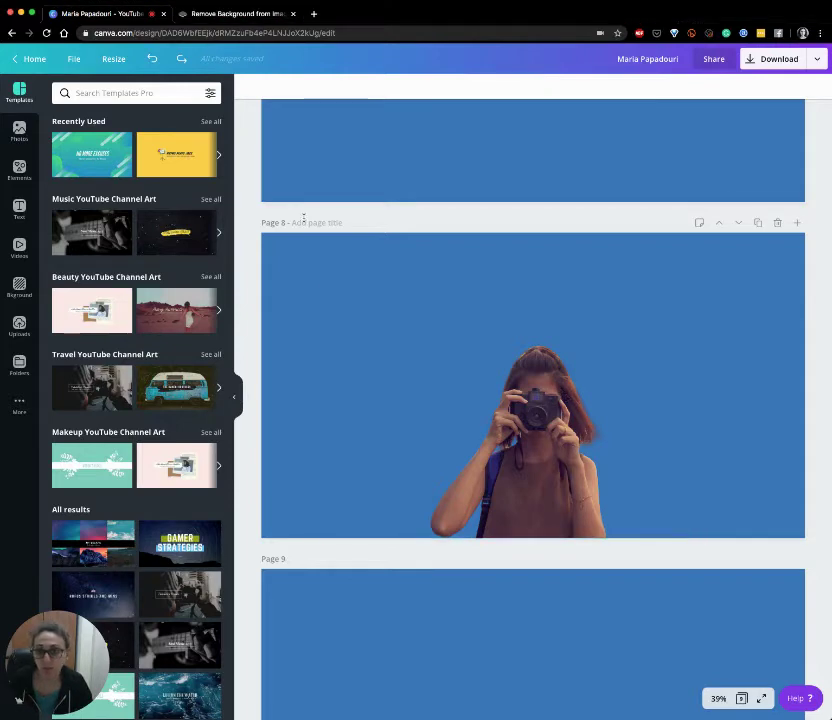
click(590, 476)
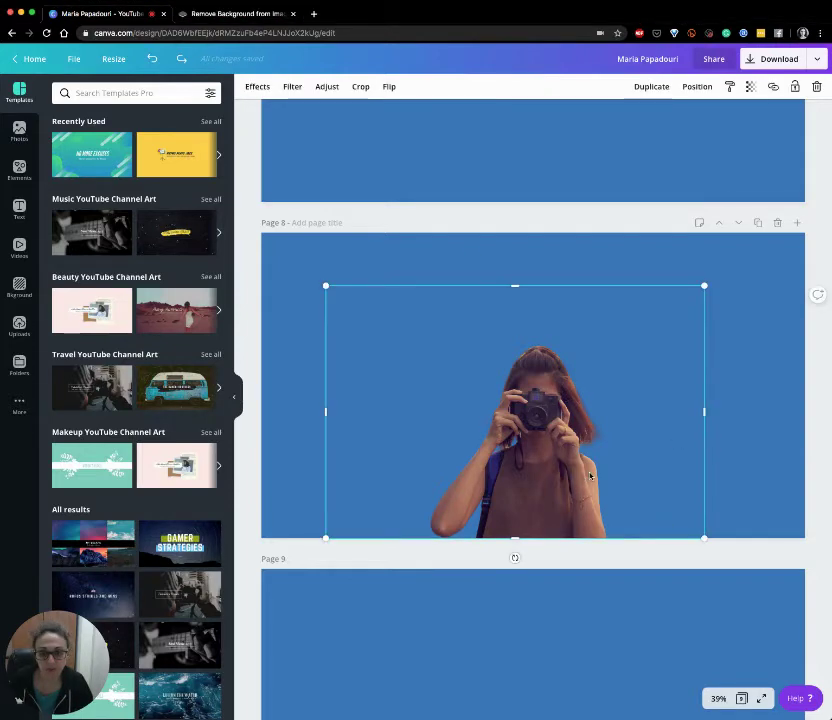
click(258, 88)
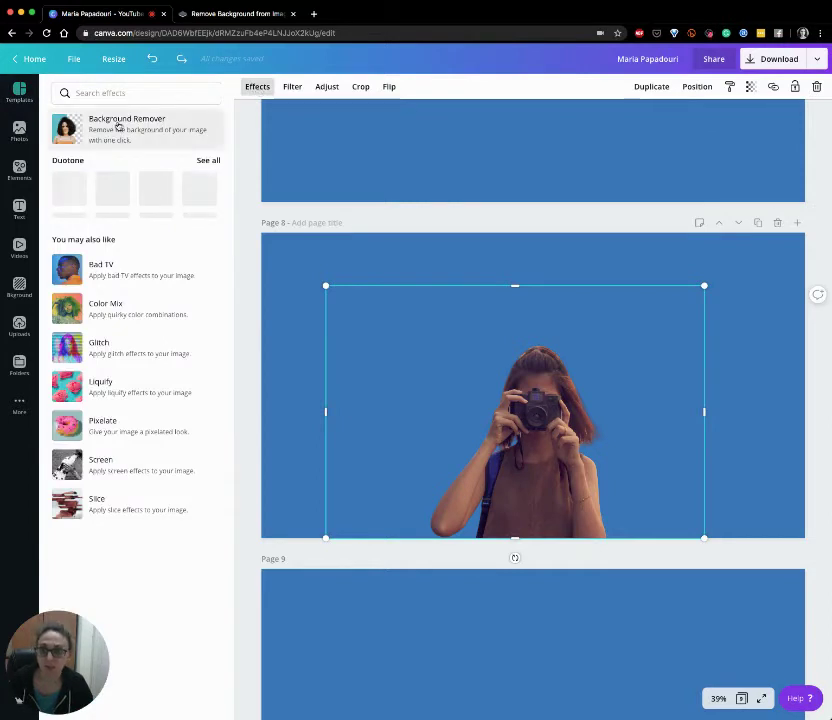
click(634, 258)
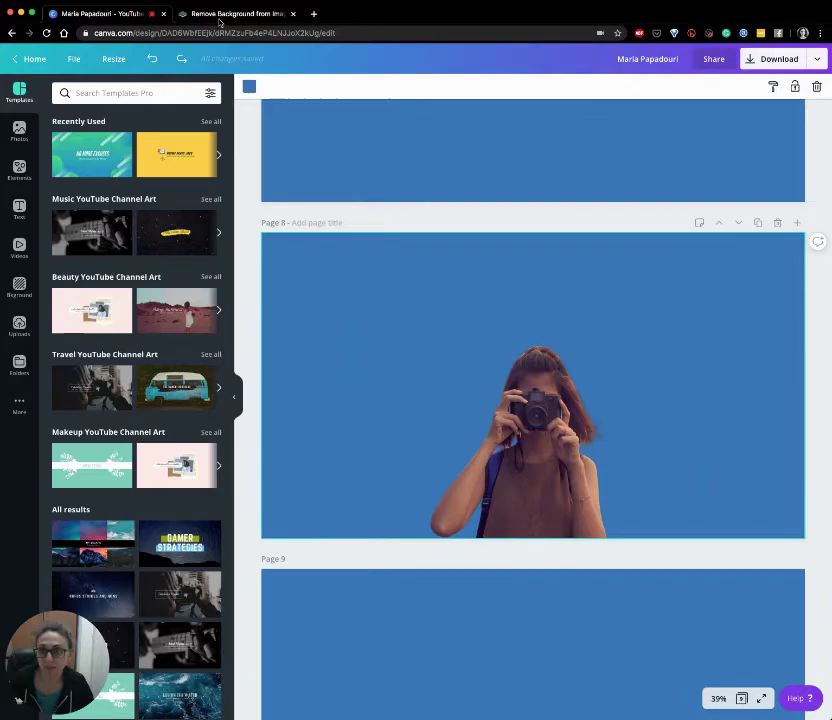
click(216, 15)
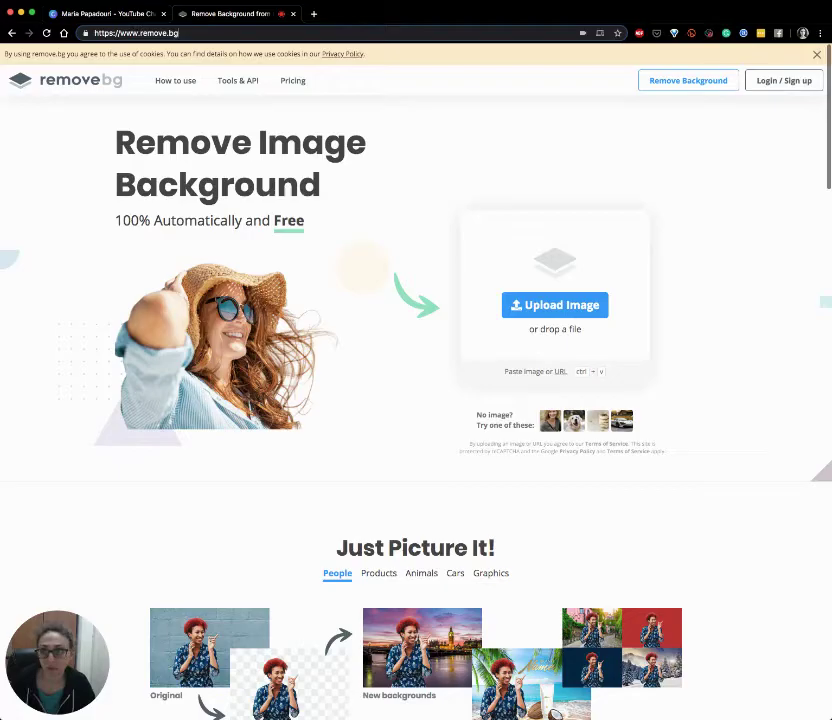
click(118, 13)
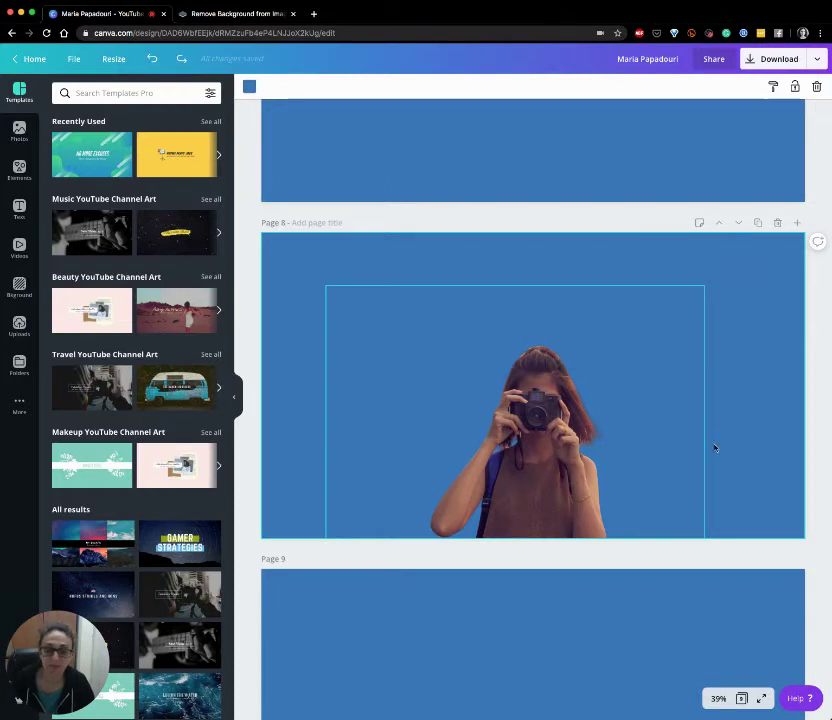
Duplicate the Page 8 woman-with-camera photo twice.
click(563, 461)
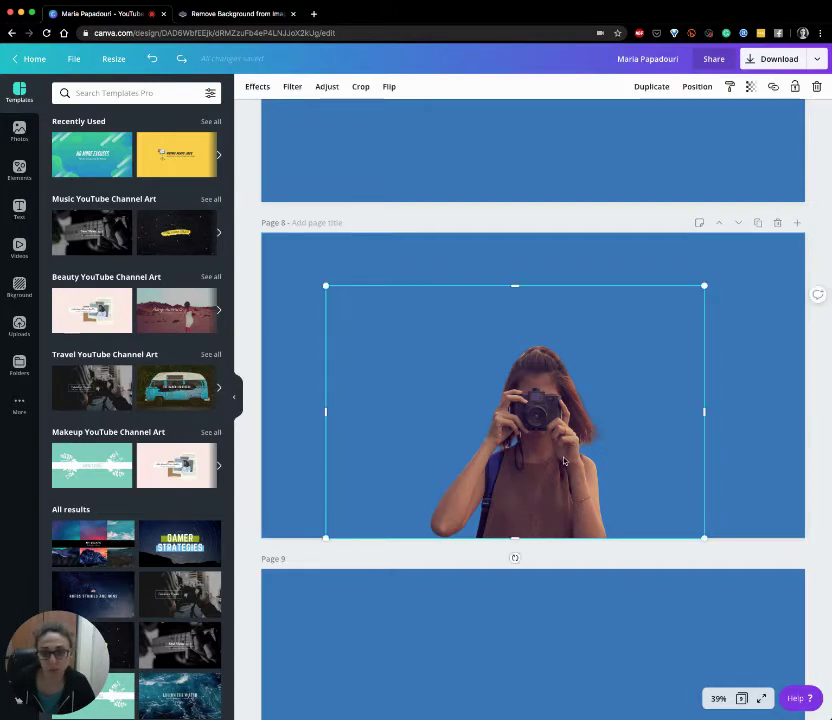
click(651, 88)
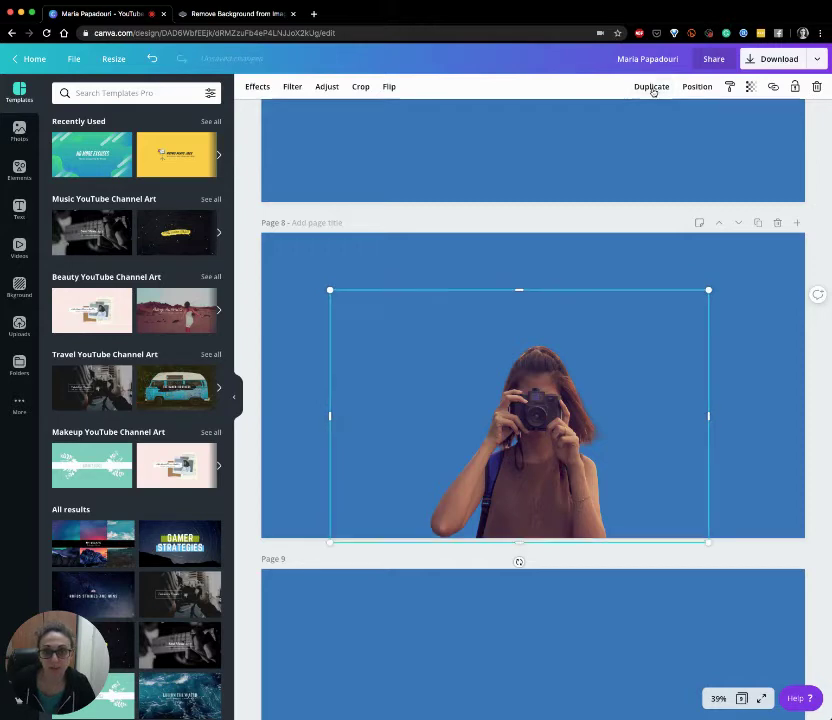
click(651, 88)
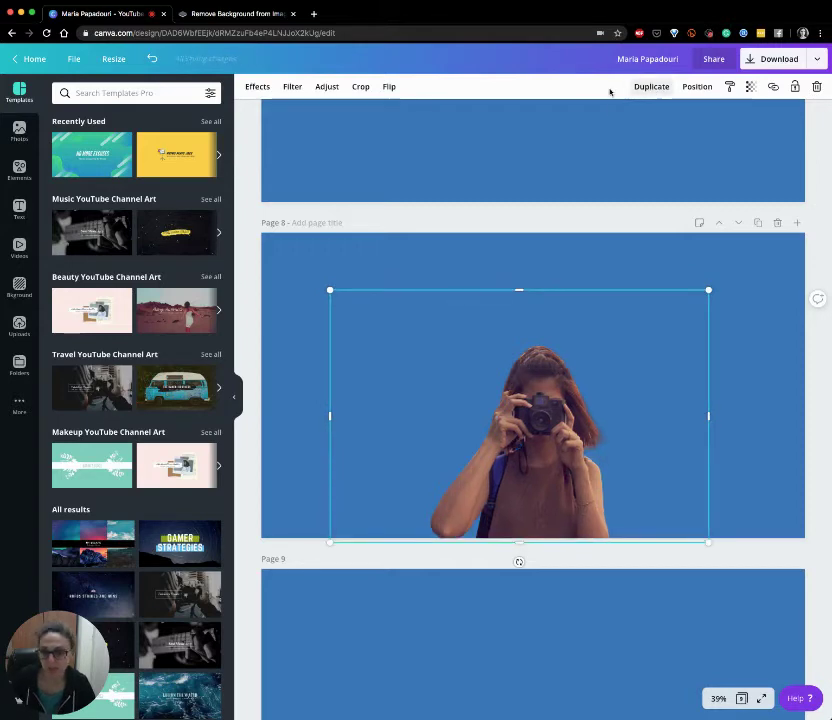
Apply the Cherry duotone effect to the top copy of the photo.
click(257, 88)
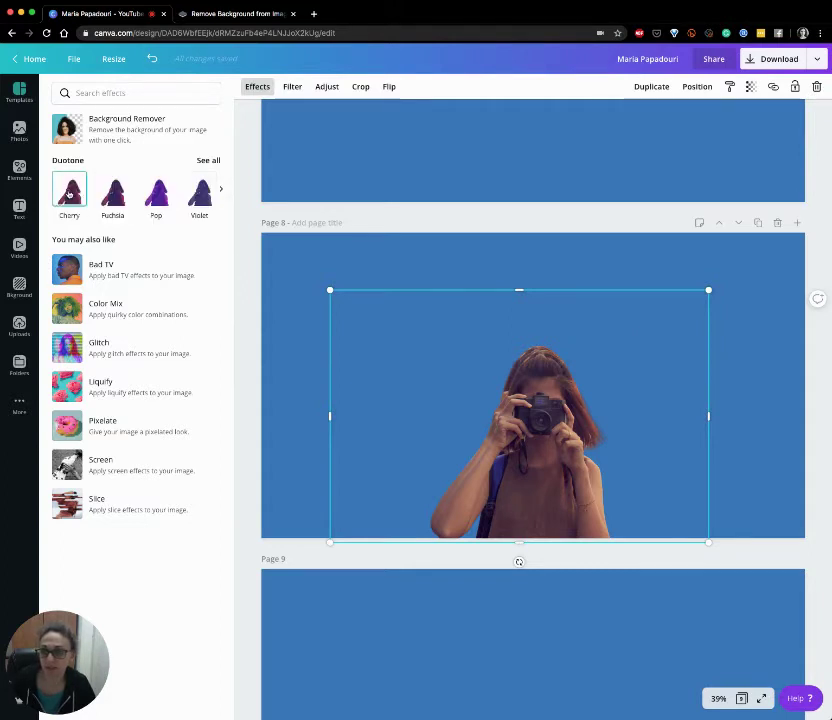
click(69, 193)
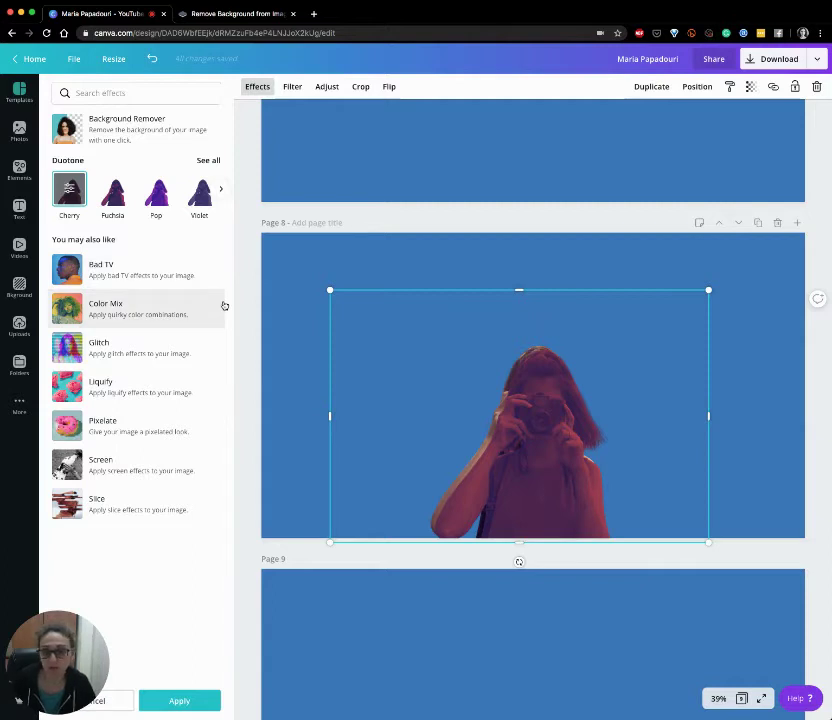
Set both Duotone Highlights and Shadows colours to white #ffffff.
click(68, 188)
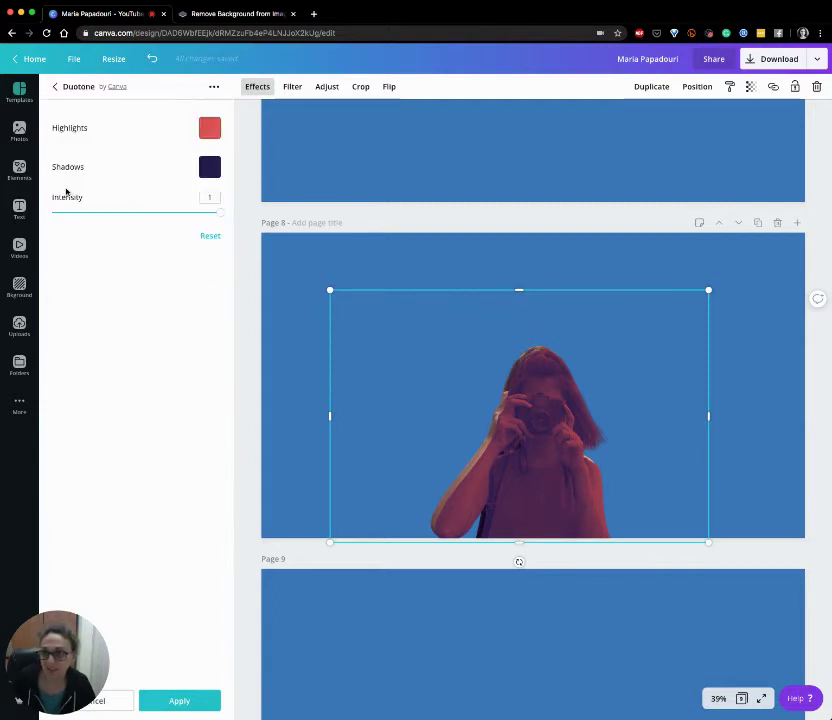
click(201, 126)
drag(110, 128, 59, 116)
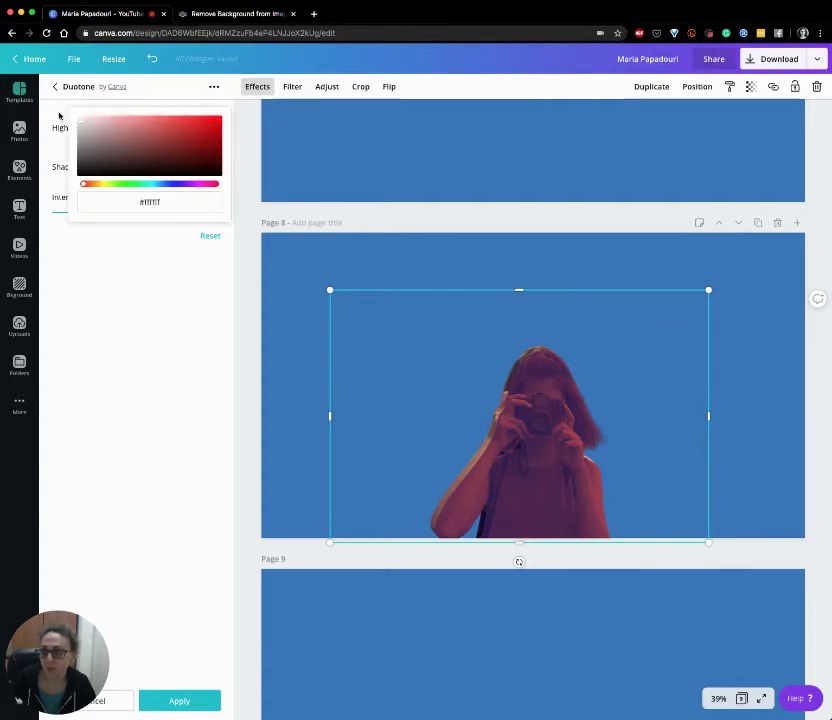
click(58, 134)
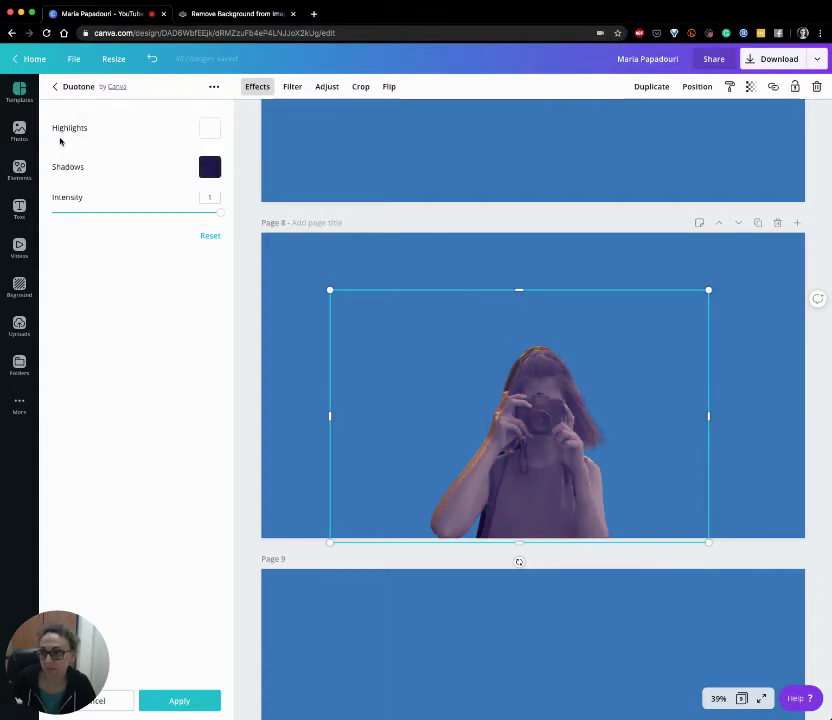
click(209, 169)
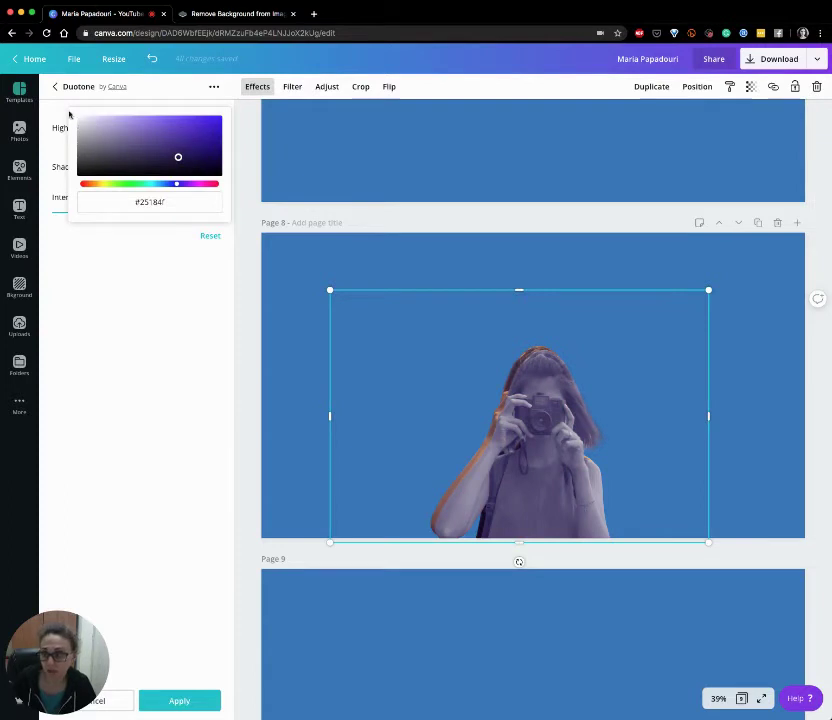
drag(78, 117, 67, 111)
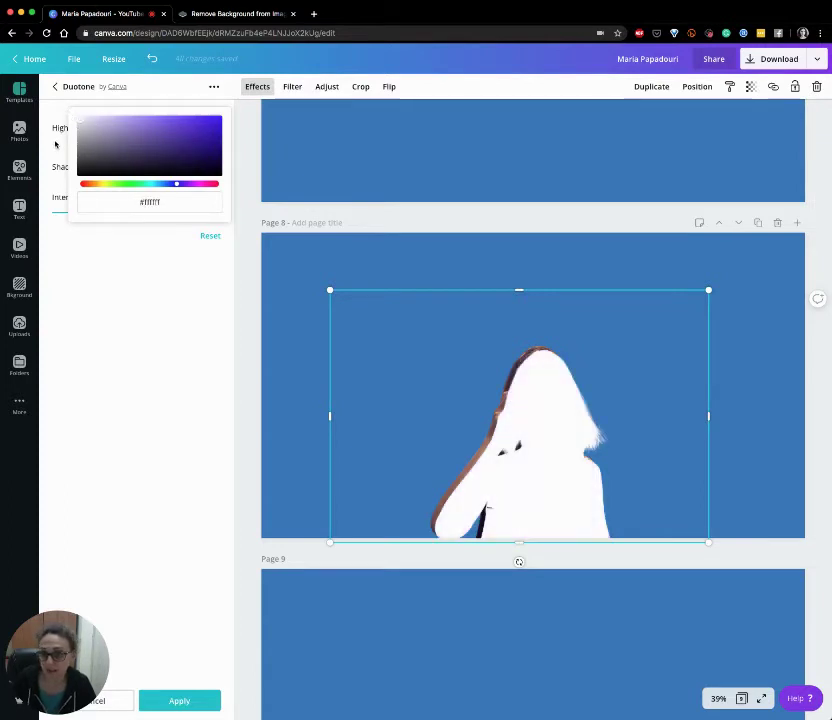
click(56, 145)
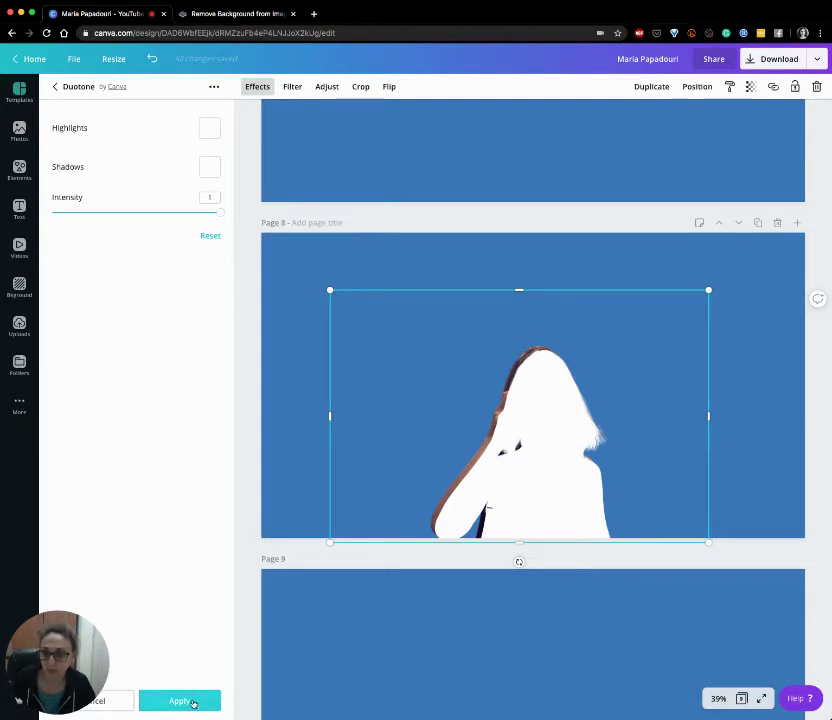
Apply the white duotone, then enlarge the silhouette slightly by dragging its corner.
click(193, 703)
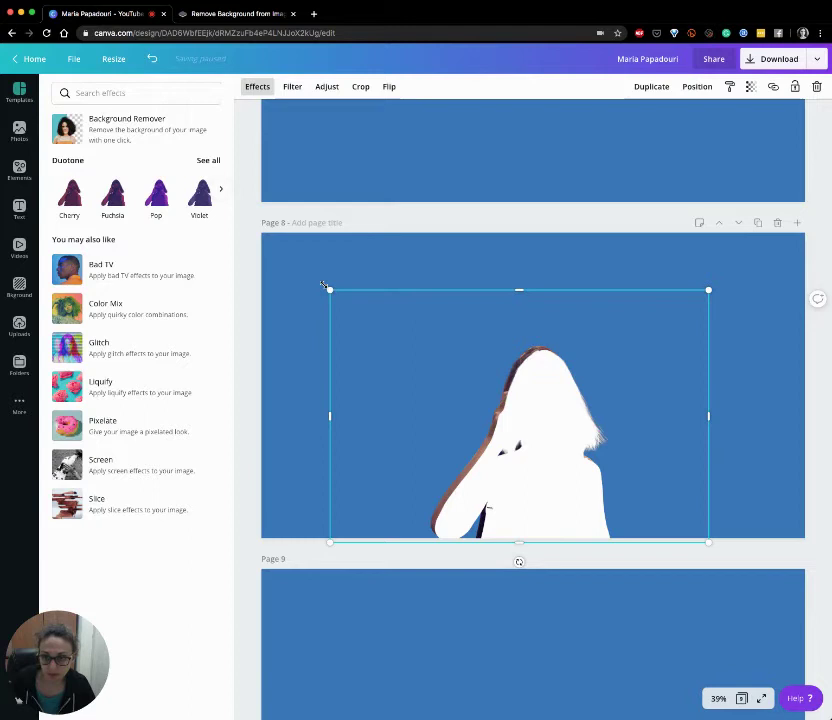
drag(328, 289, 360, 353)
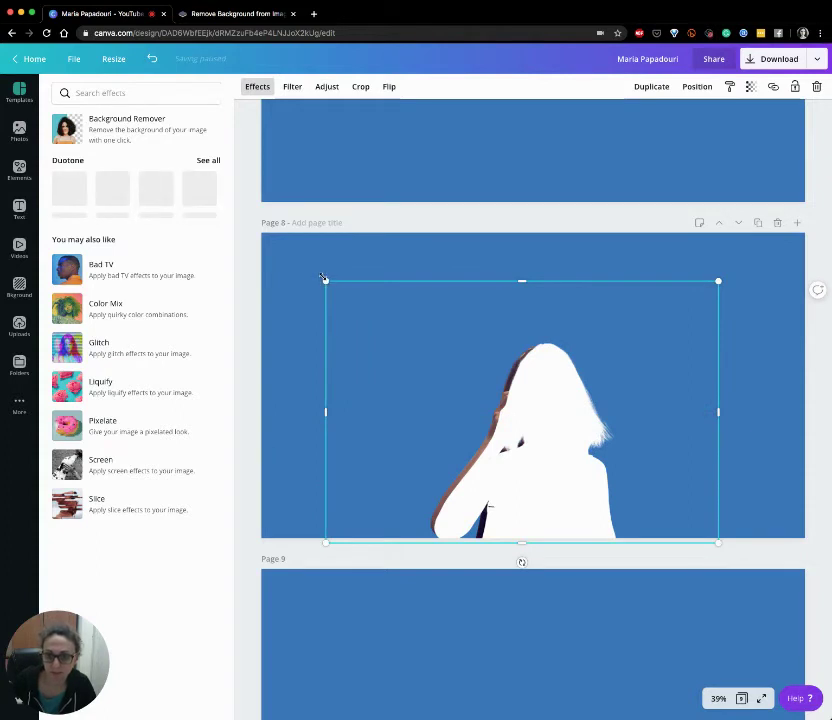
drag(323, 278, 321, 276)
drag(572, 423, 520, 562)
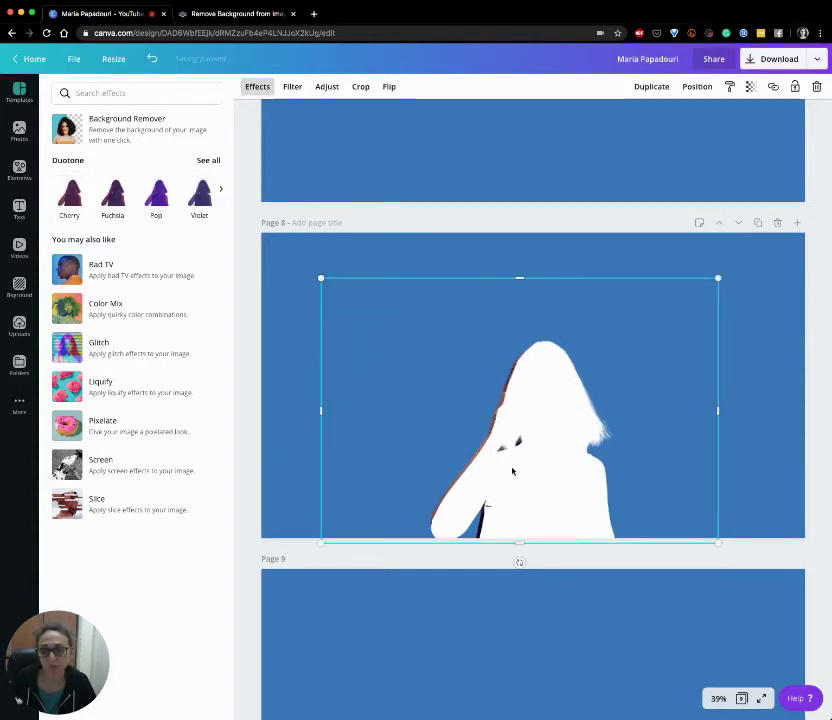
Send the white silhouette backward behind the photo, then nudge the photo slightly right.
click(697, 87)
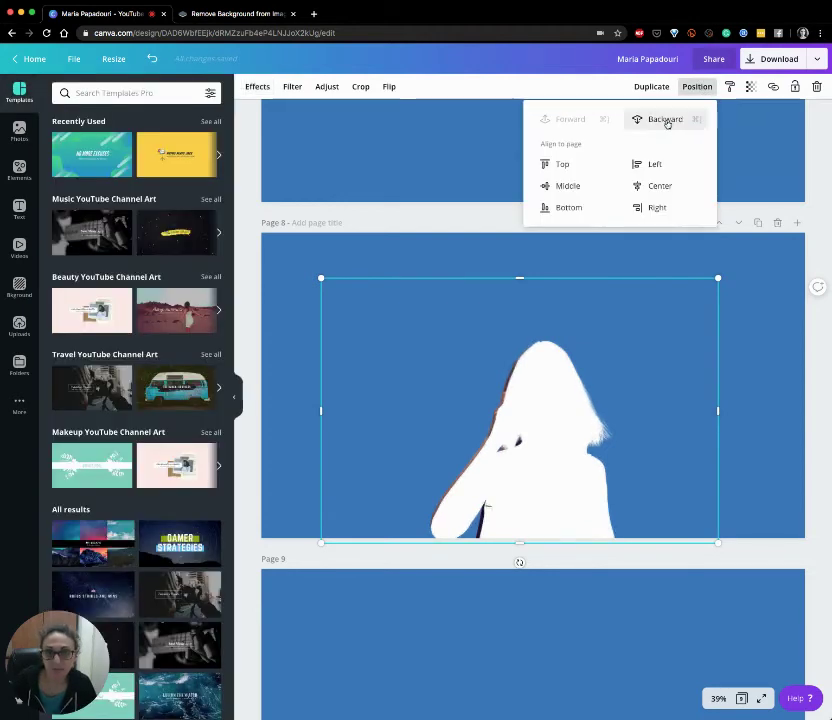
click(667, 121)
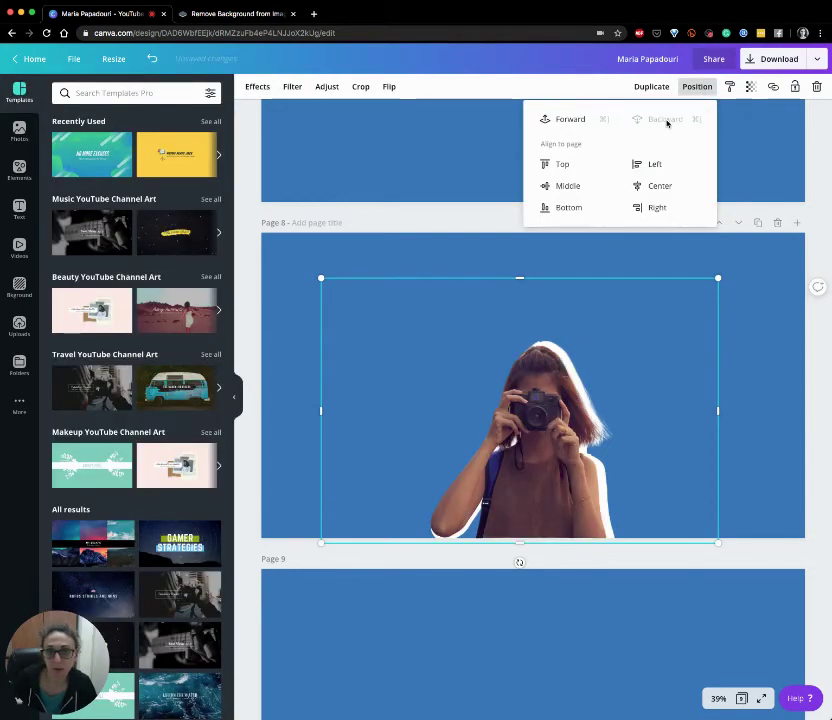
click(662, 332)
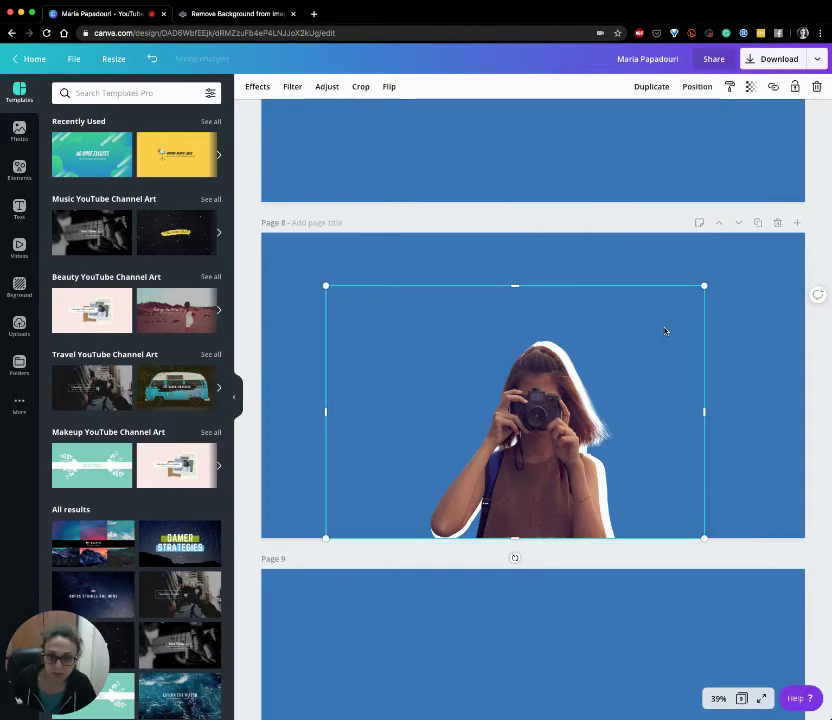
mouse_move(663, 328)
mouse_down()
mouse_move(674, 327)
mouse_move(655, 320)
mouse_up()
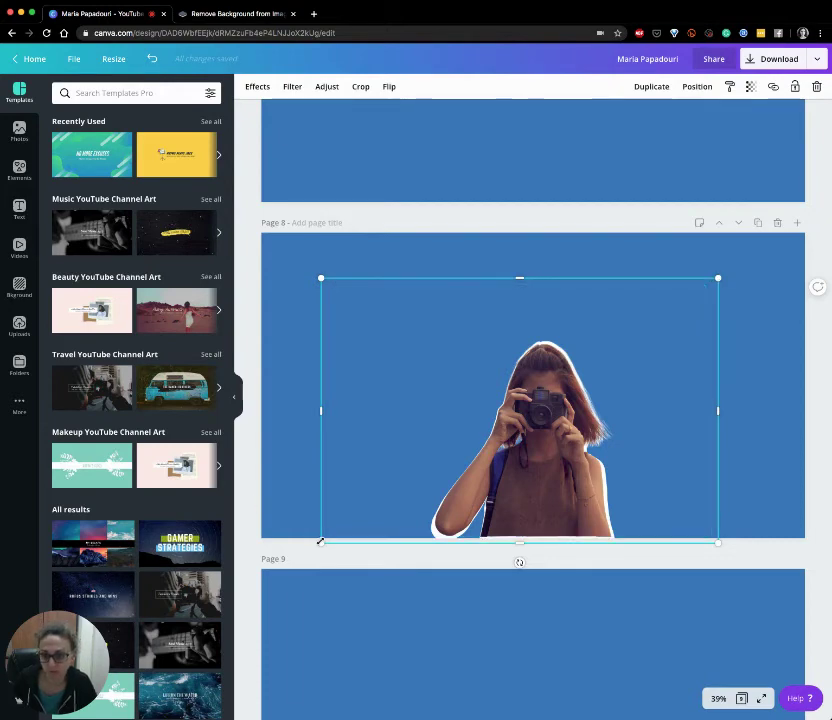
Resize the photo slightly from its corner, recentre it over the silhouette, and deselect.
drag(320, 541, 325, 539)
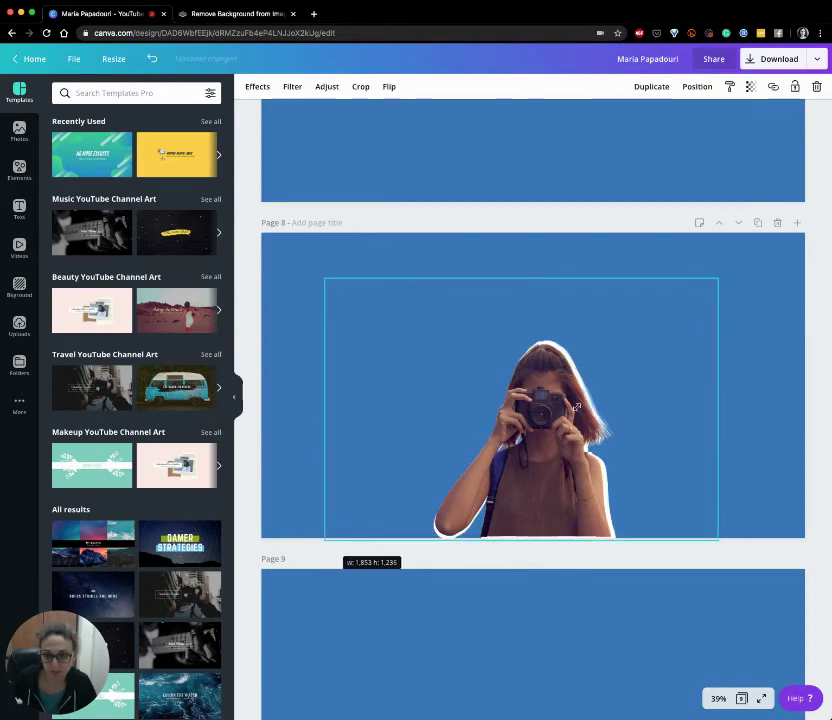
drag(600, 373, 598, 380)
click(603, 257)
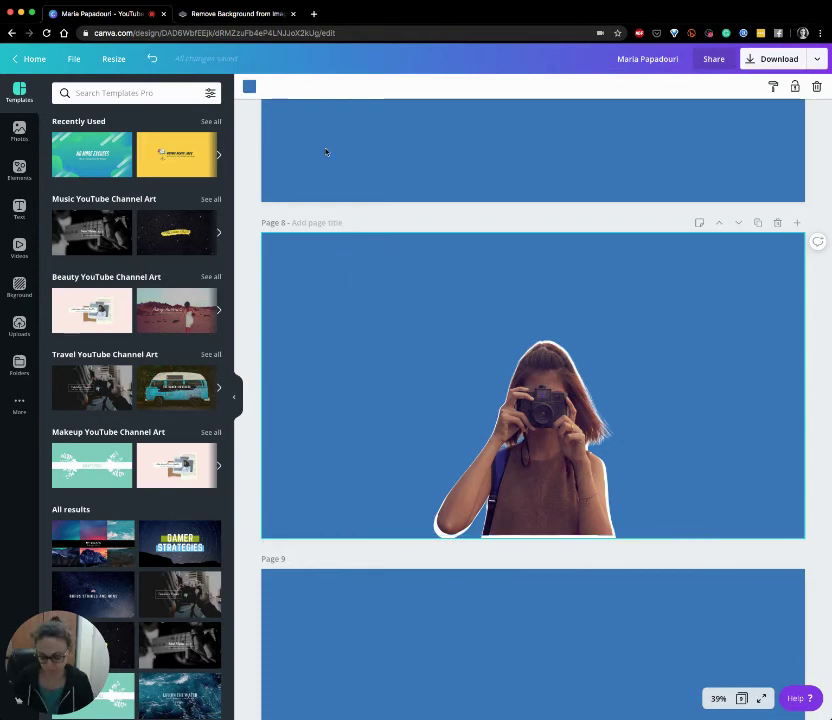
key(Delete)
click(446, 303)
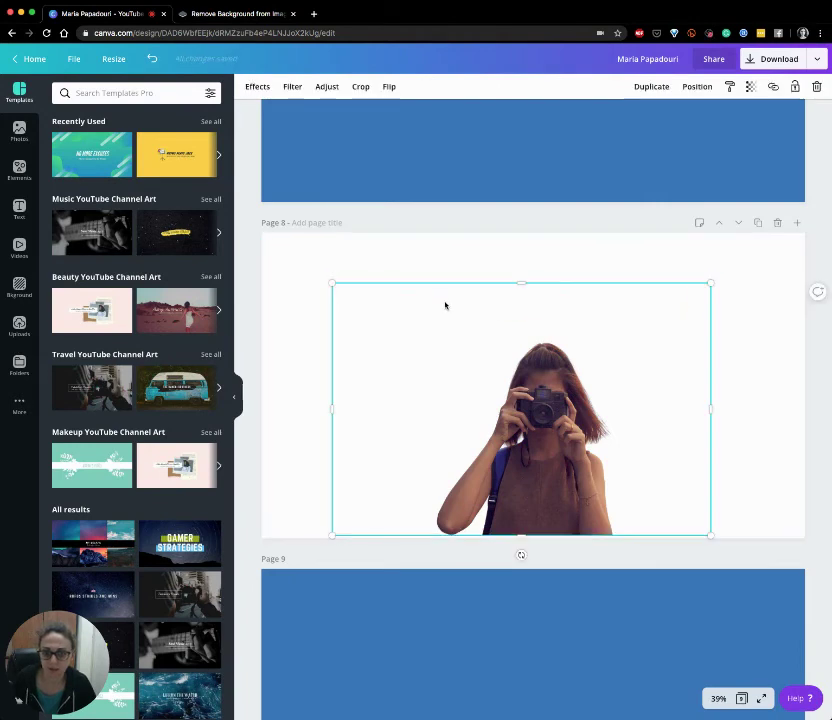
click(366, 272)
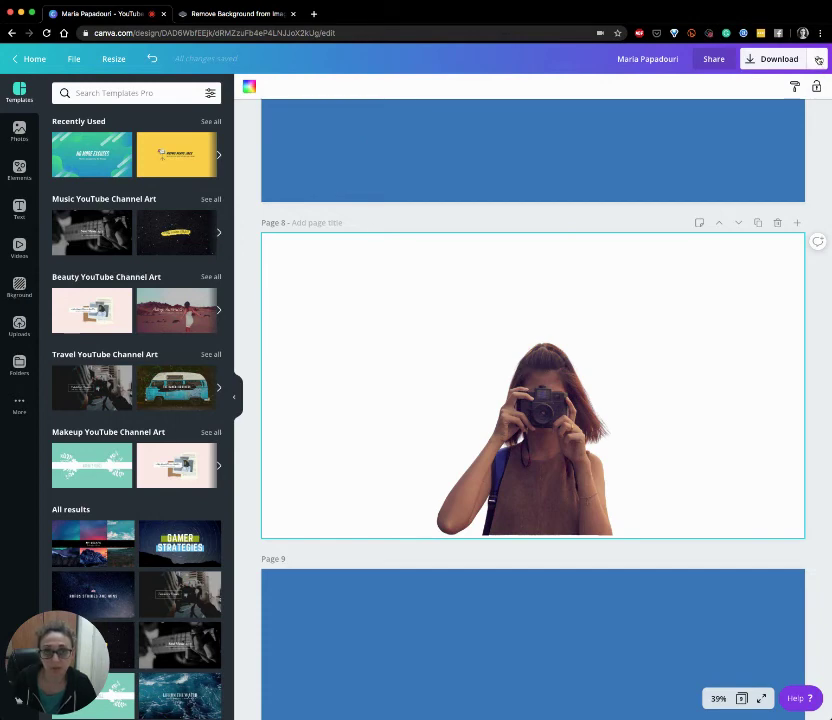
click(817, 59)
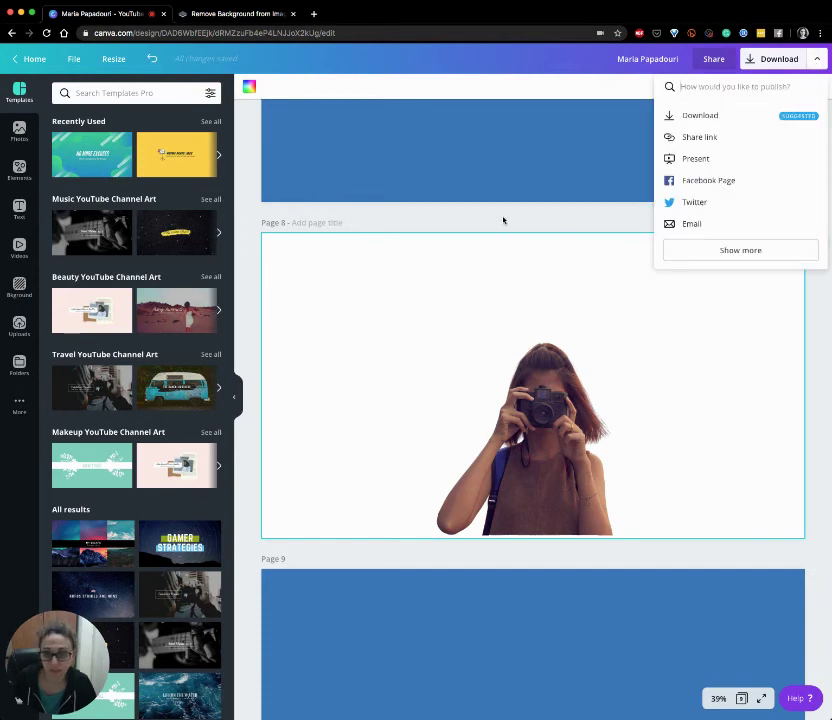
click(817, 61)
click(817, 61)
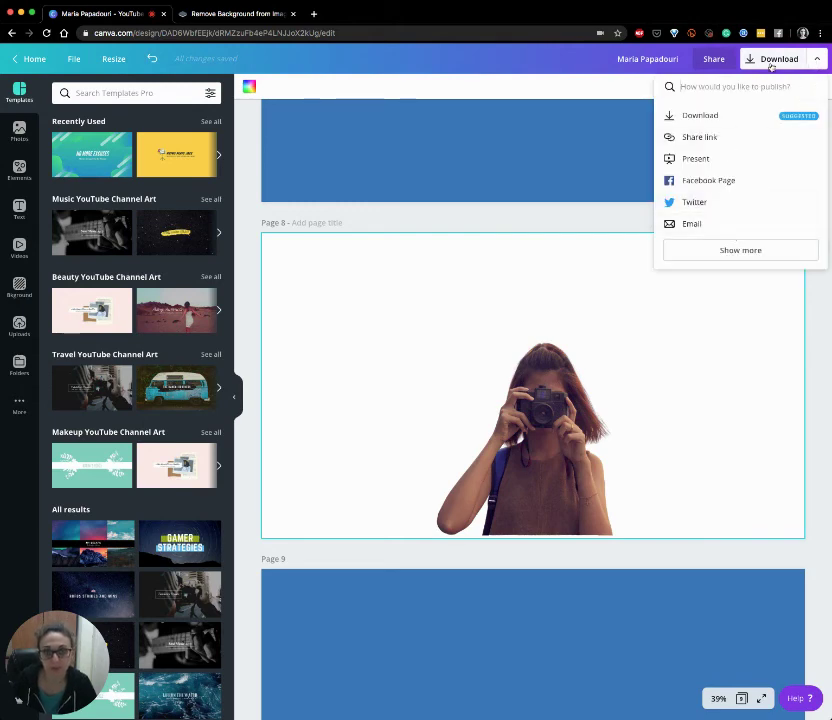
click(769, 62)
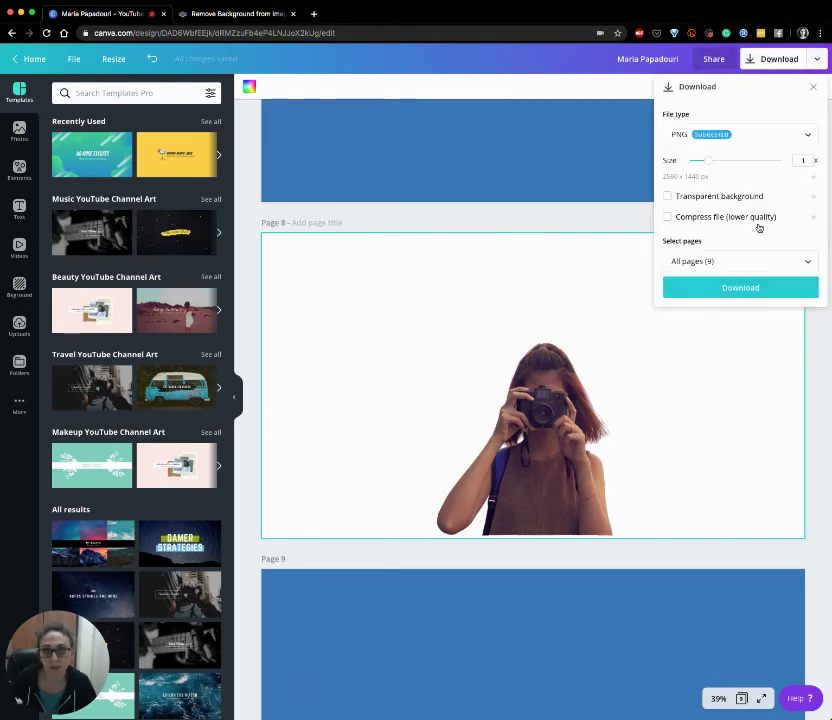
click(526, 224)
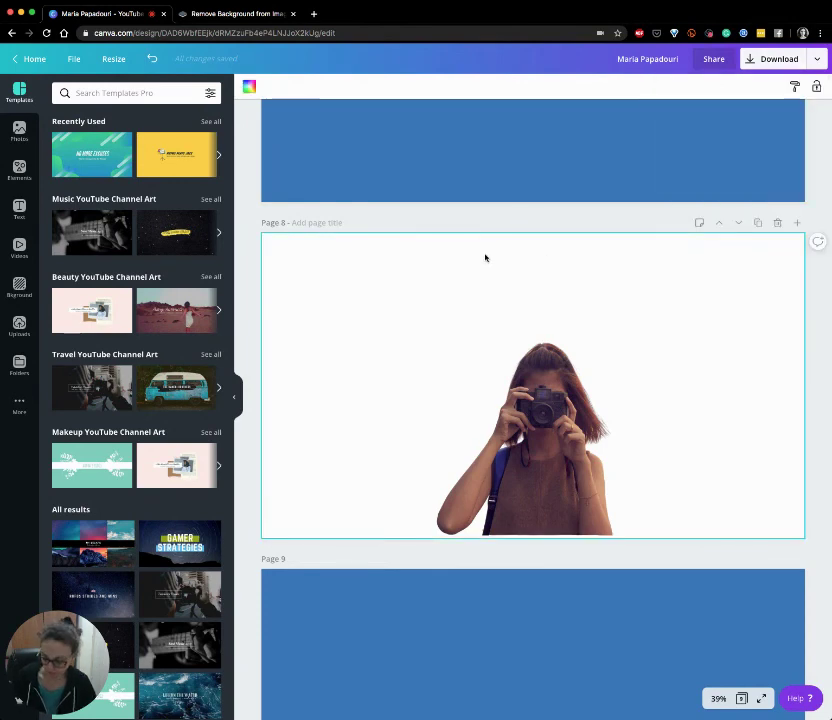
key(ctrl+z)
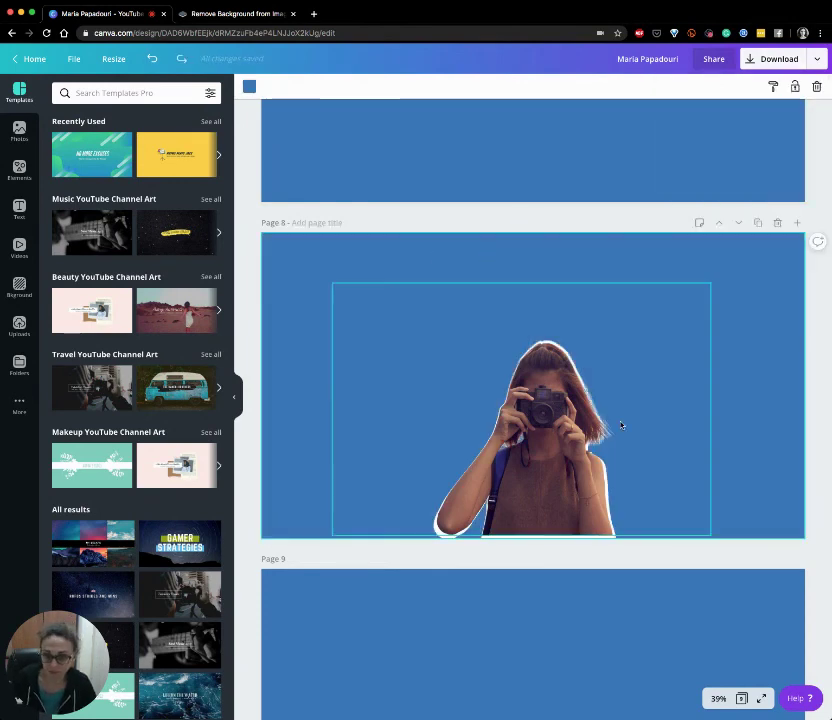